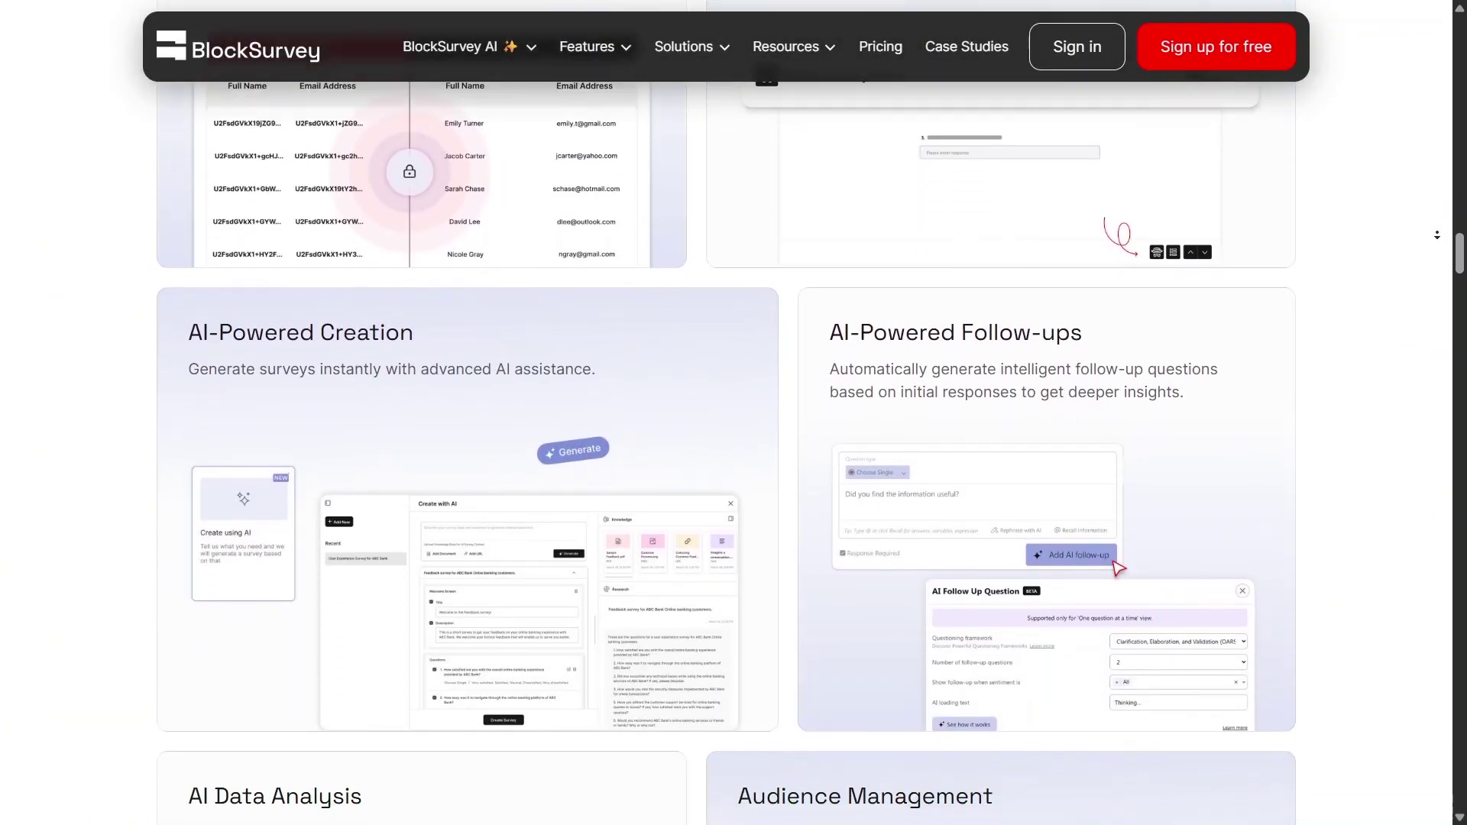
{"action": "scroll", "coordinate": [1436, 234], "scroll_direction": "down", "scroll_amount": 2}
{"action": "scroll", "coordinate": [1436, 235], "scroll_direction": "down", "scroll_amount": 1}
{"action": "scroll", "coordinate": [1436, 234], "scroll_direction": "down", "scroll_amount": 1}
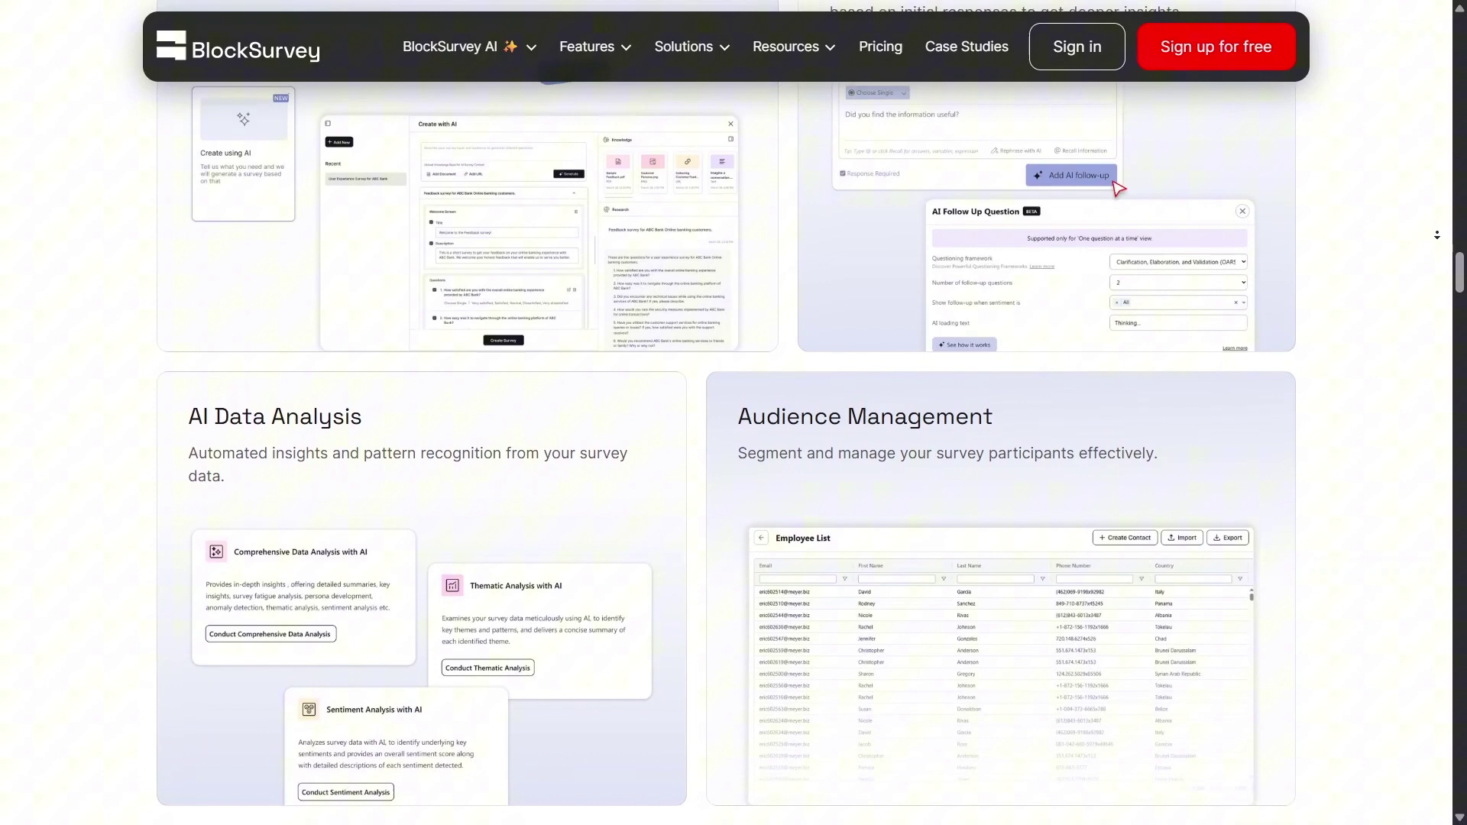